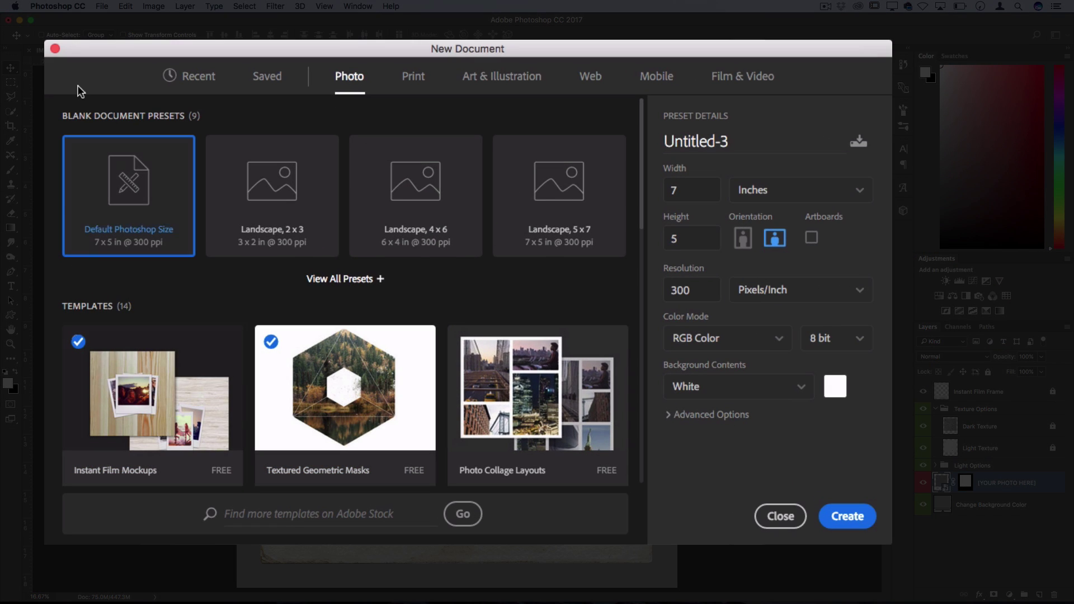
- Browse the Print and Photo template presets, then dismiss the New Document dialog without creating a file
left_click(413, 76)
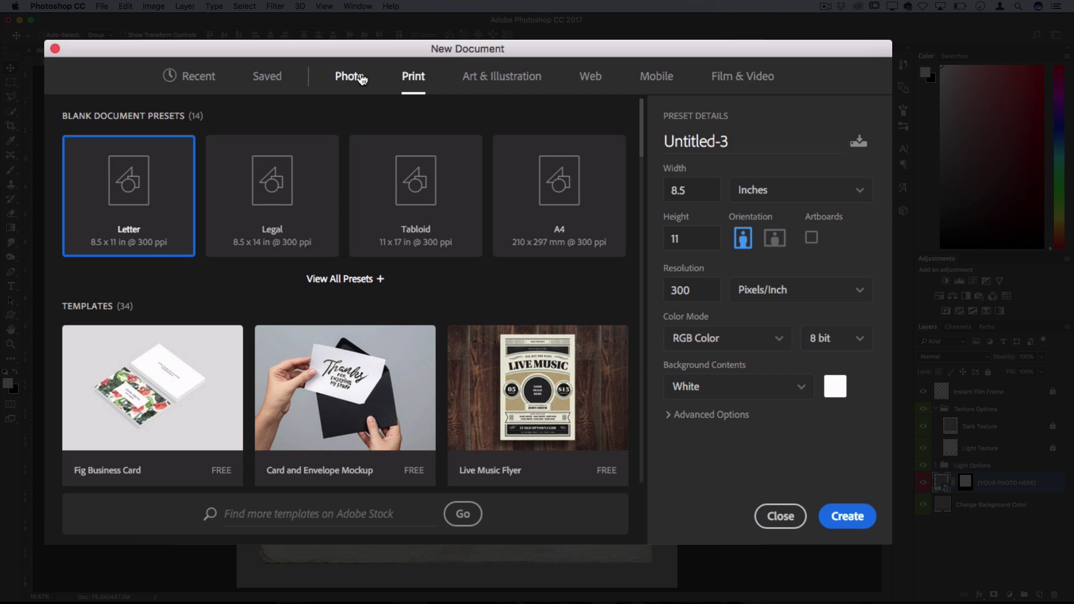
left_click(361, 77)
scroll(264, 247, "down", 5)
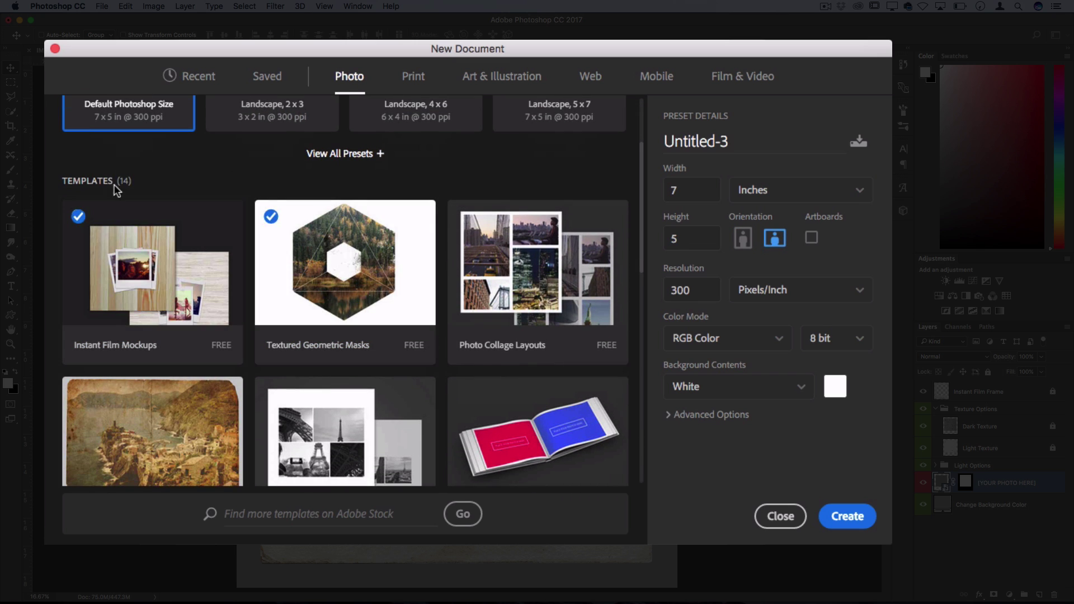
scroll(285, 209, "down", 15)
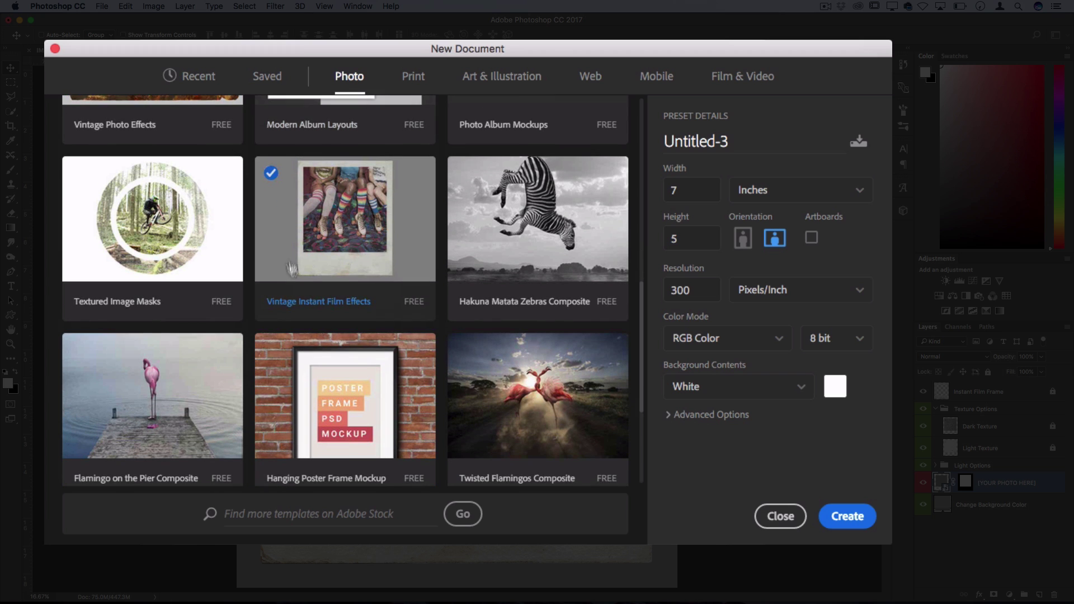
scroll(350, 276, "up", 14)
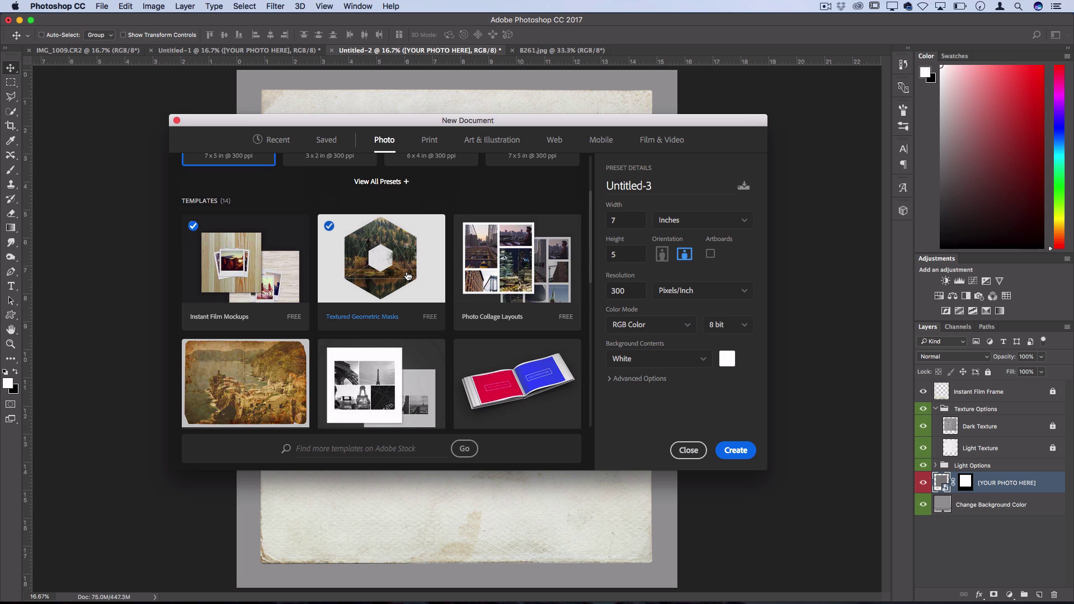
scroll(407, 275, "up", 3)
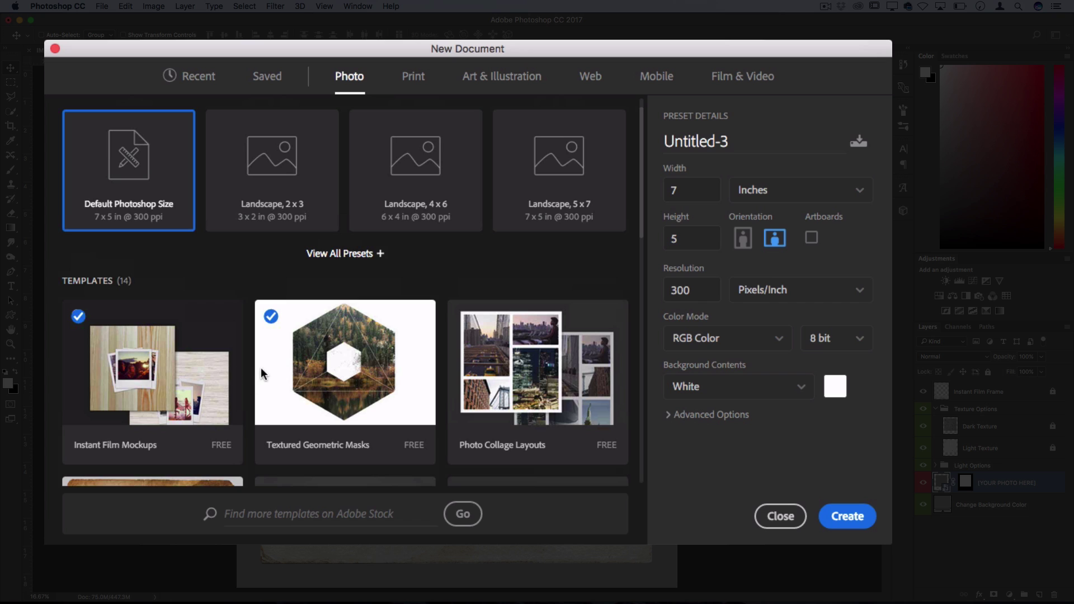
scroll(322, 349, "down", 2)
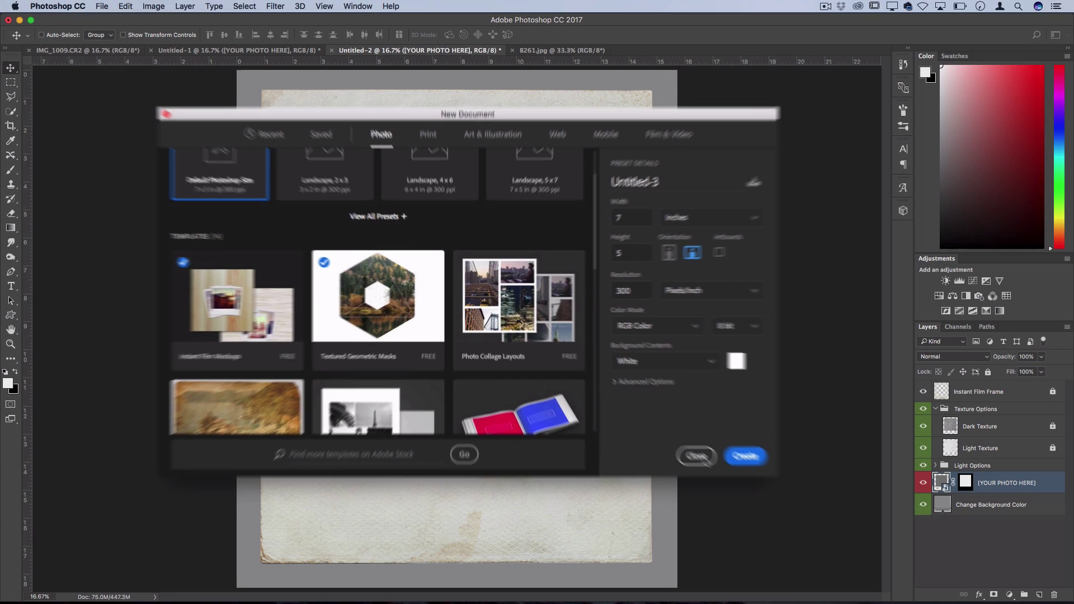
key("Escape")
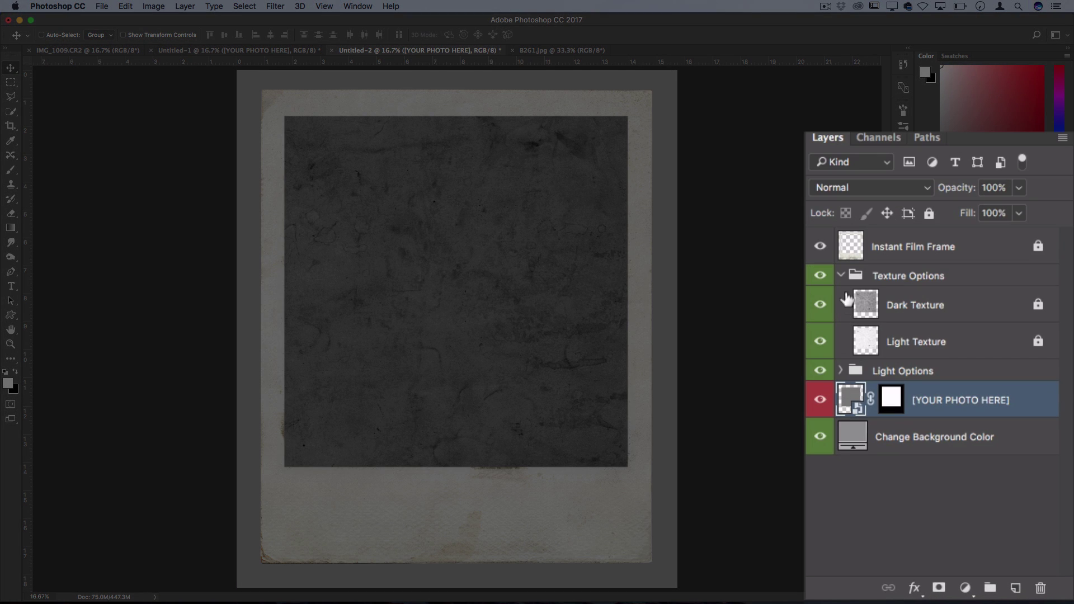
- Collapse and re-expand the Texture Options group, then select the [YOUR PHOTO HERE] layer
left_click(842, 279)
left_click(840, 276)
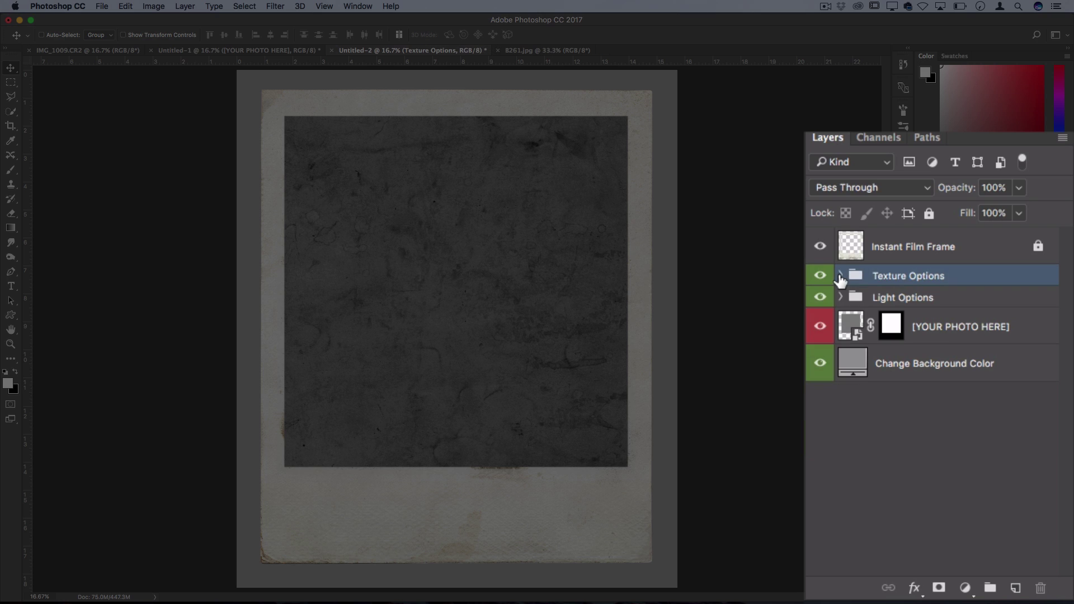
left_click(840, 276)
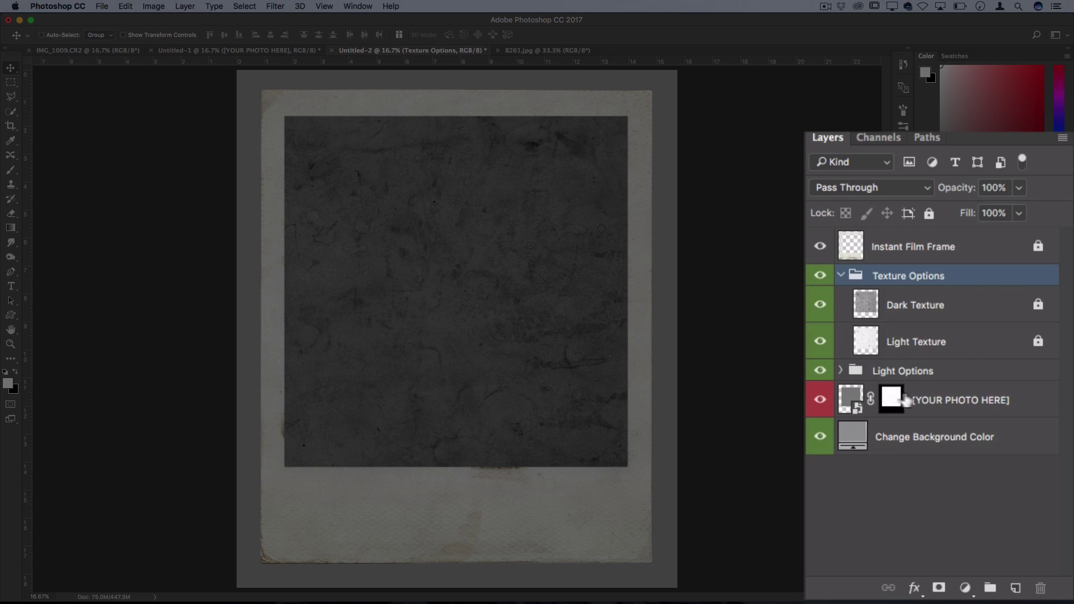
left_click(932, 401)
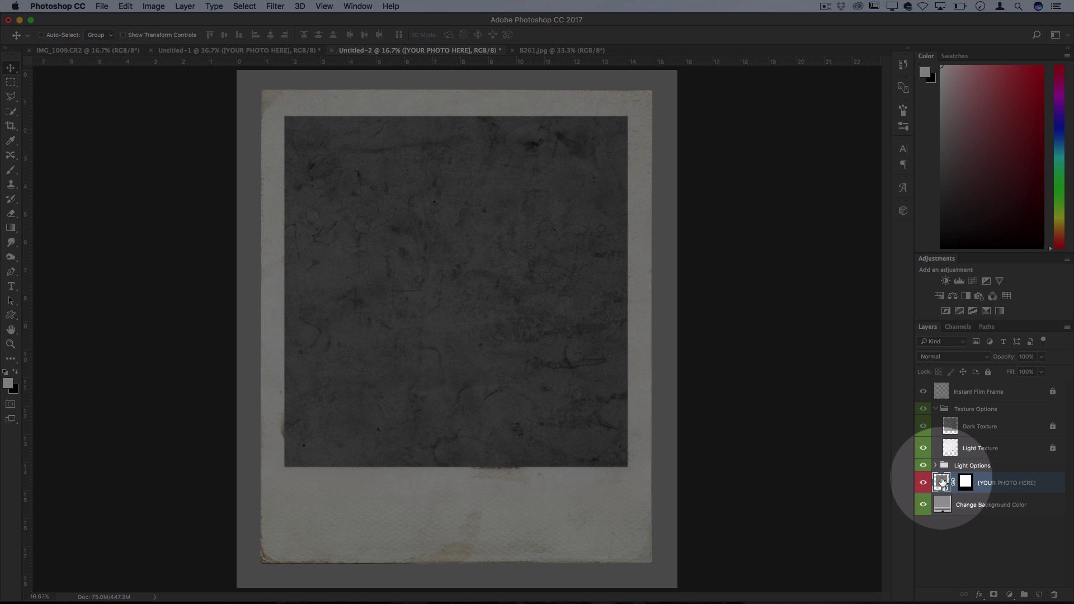
- Open the [YOUR PHOTO HERE] smart object and copy the IMG_1009.CR2 parking-lot photo into it
double_click(942, 483)
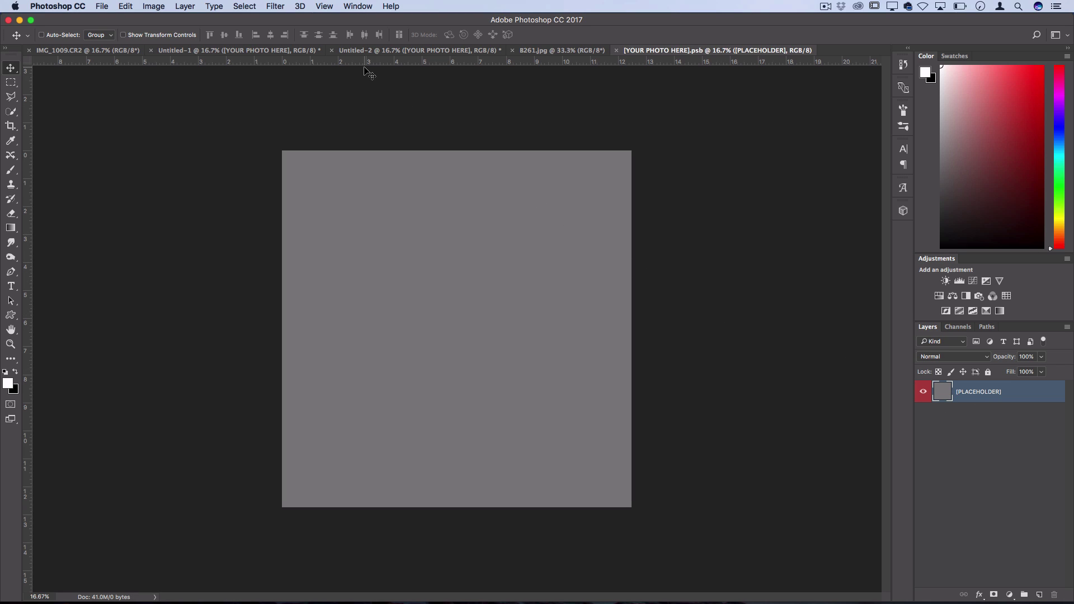
left_click(85, 50)
left_click_drag(71, 51, 556, 453)
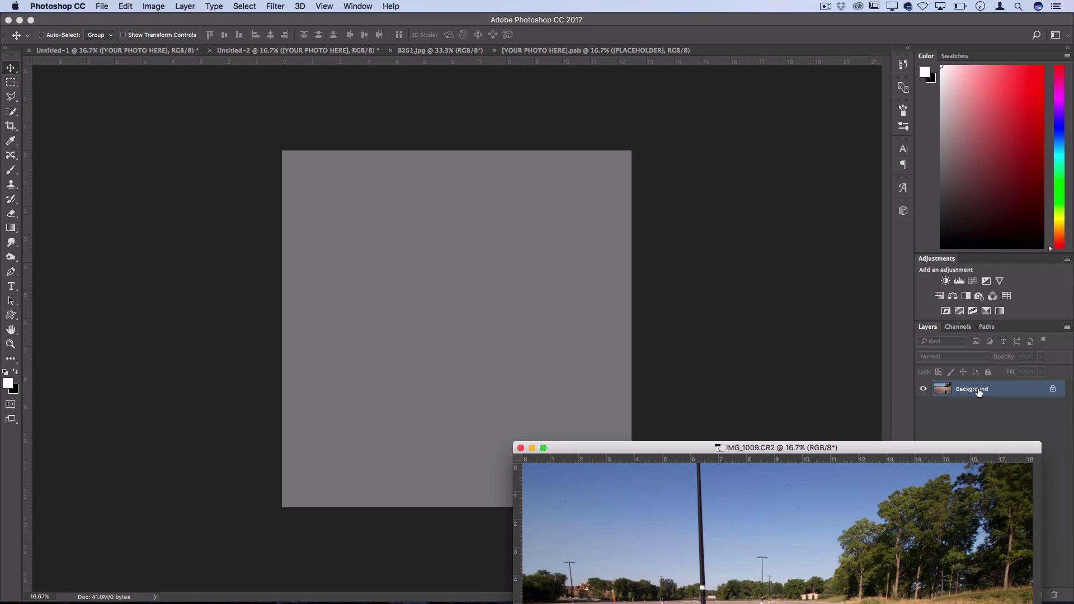
left_click_drag(979, 390, 375, 303)
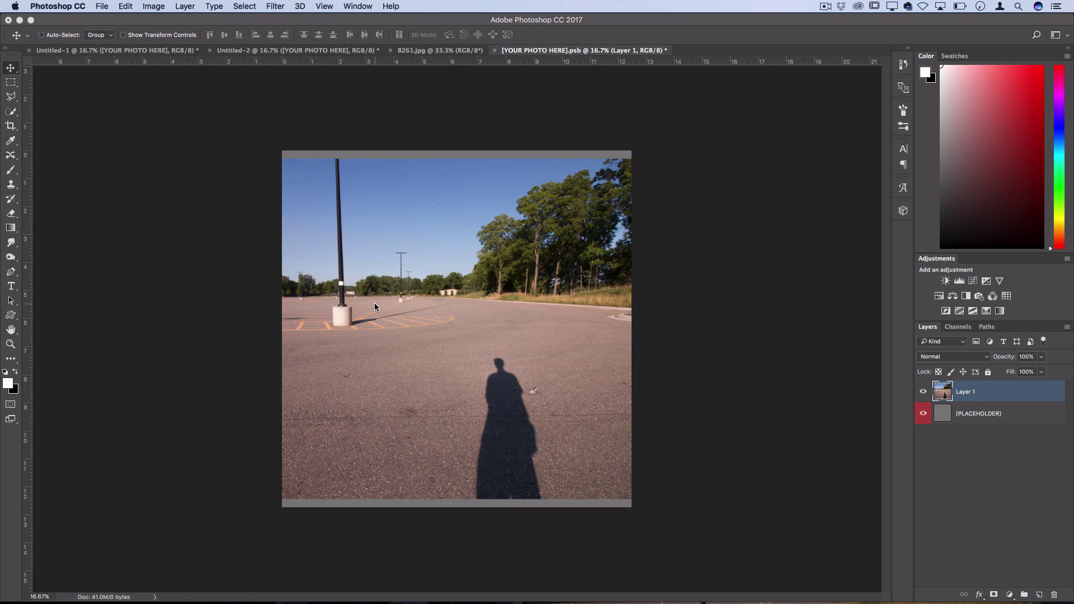
- Scale the parking-lot photo to fill the placeholder, then save and close the smart object
key("super+t")
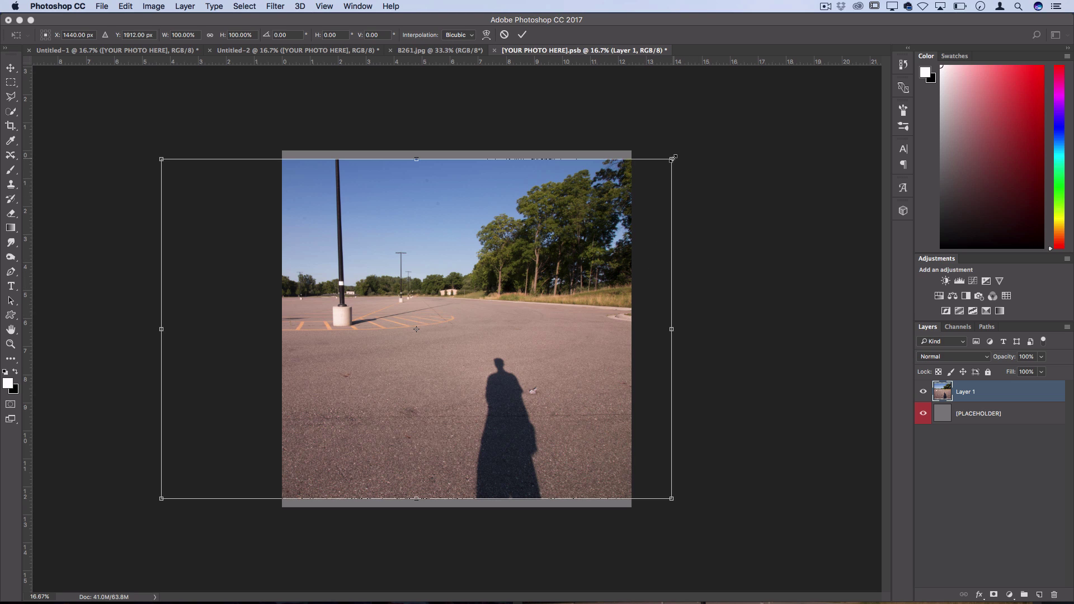
key("shift")
left_click_drag(672, 159, 688, 149)
key("Return")
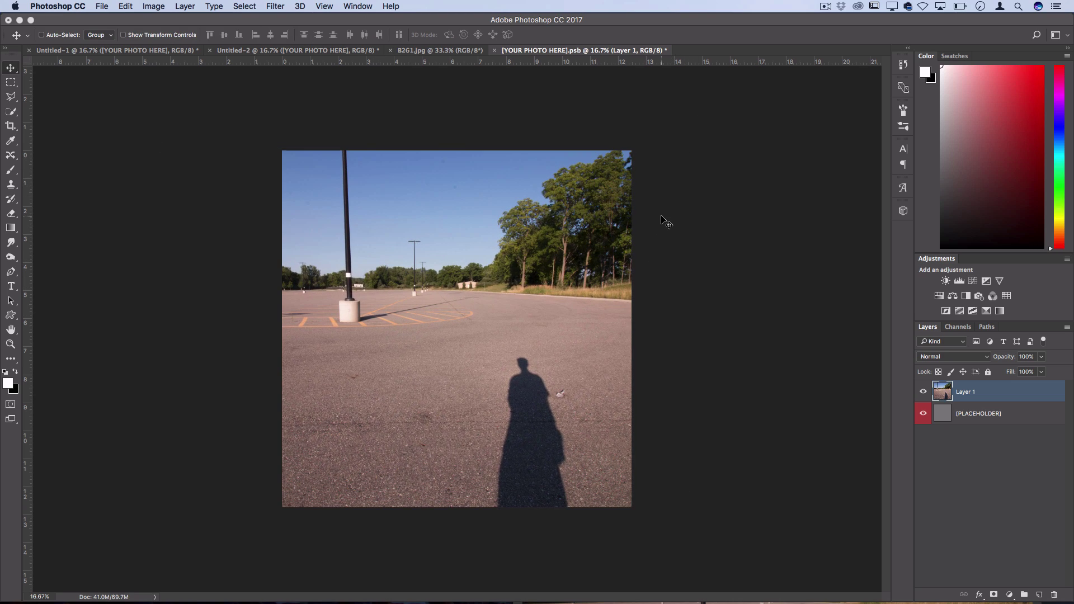
left_click(495, 50)
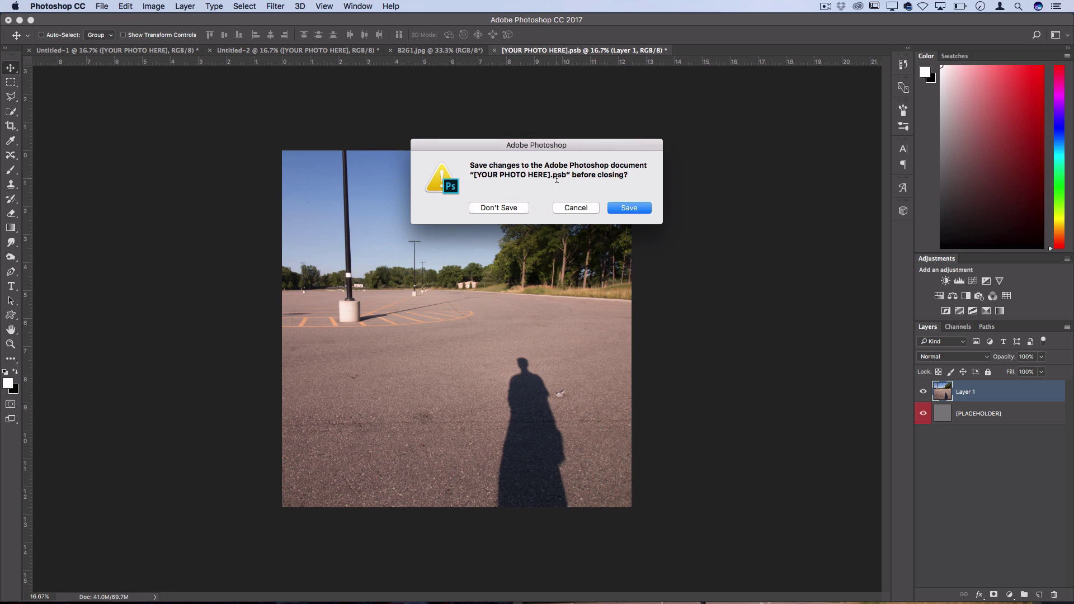
left_click(629, 208)
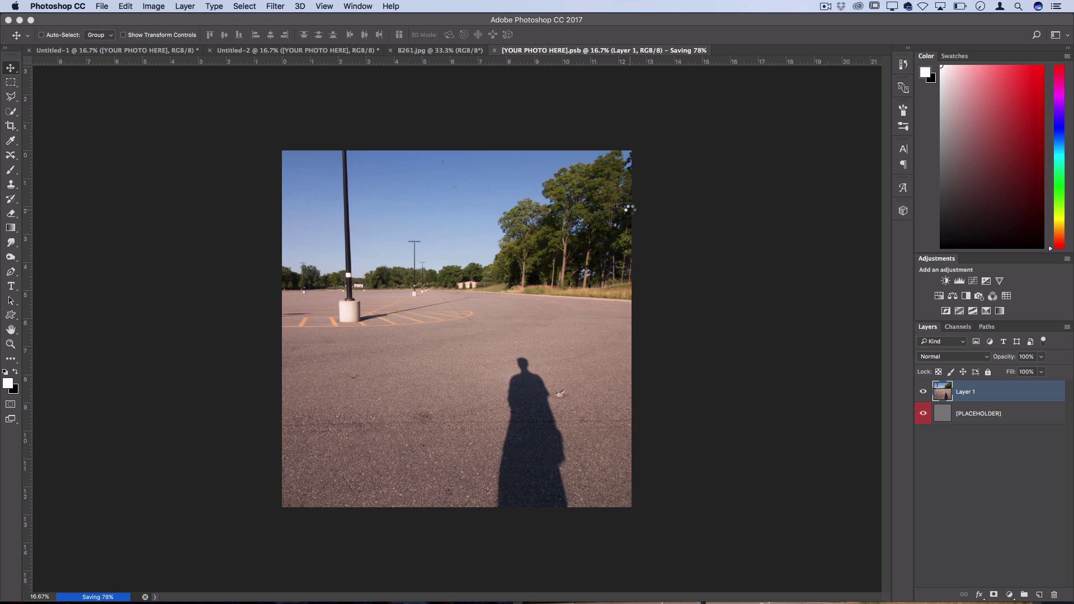
key("super+w")
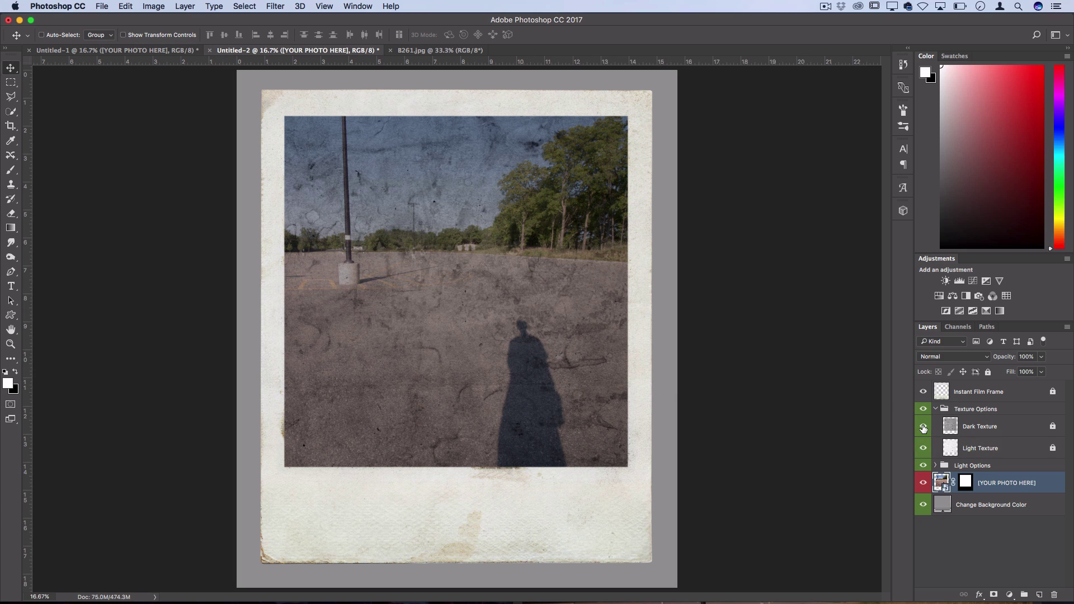
- Hide the Dark Texture and Light Texture layers over the photo
left_click(986, 427)
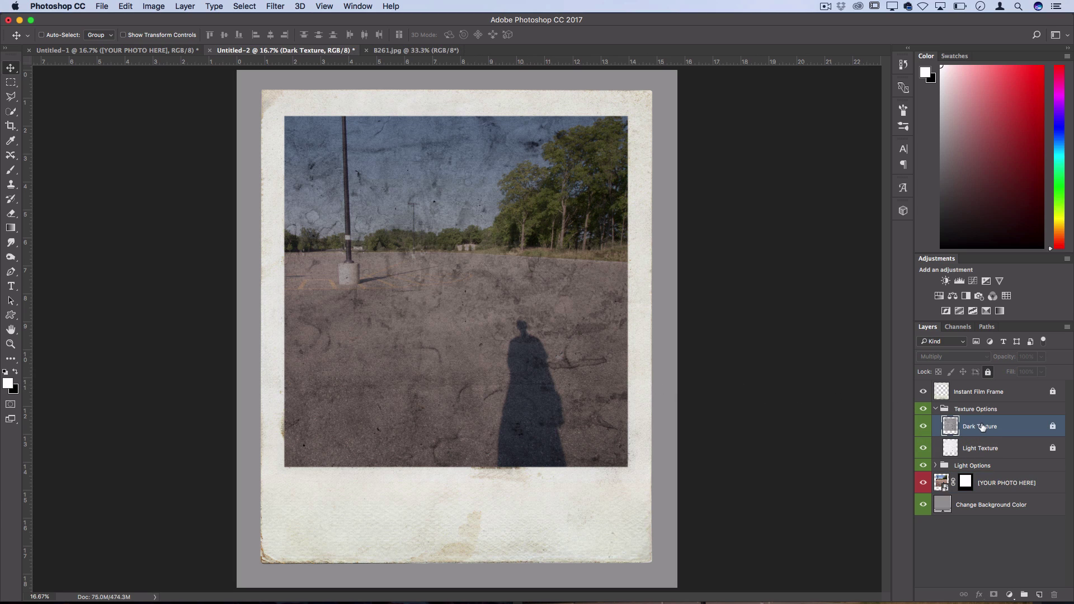
left_click(924, 427)
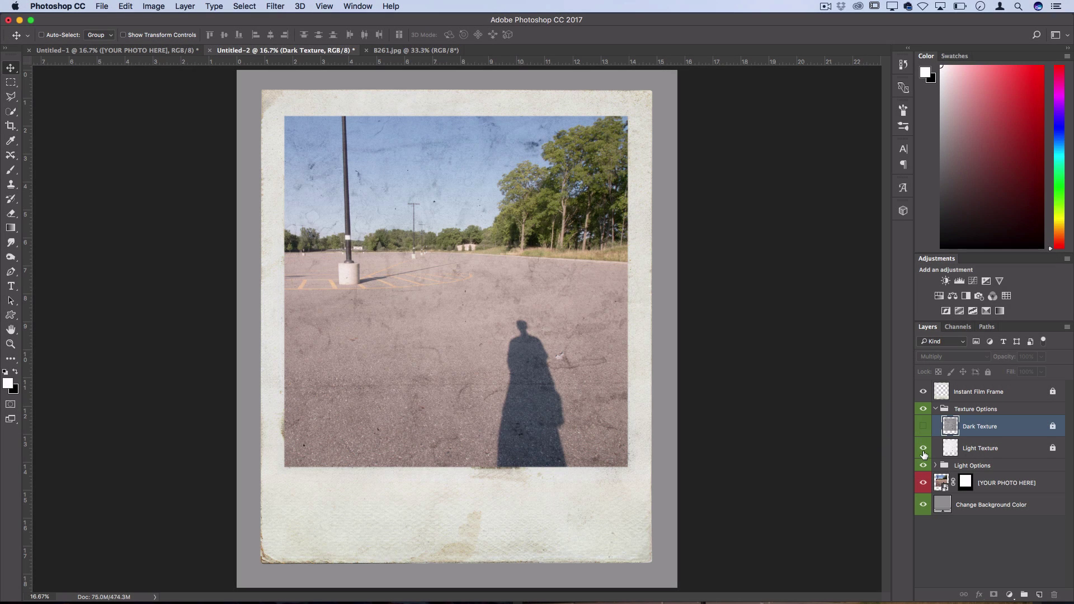
left_click(922, 448)
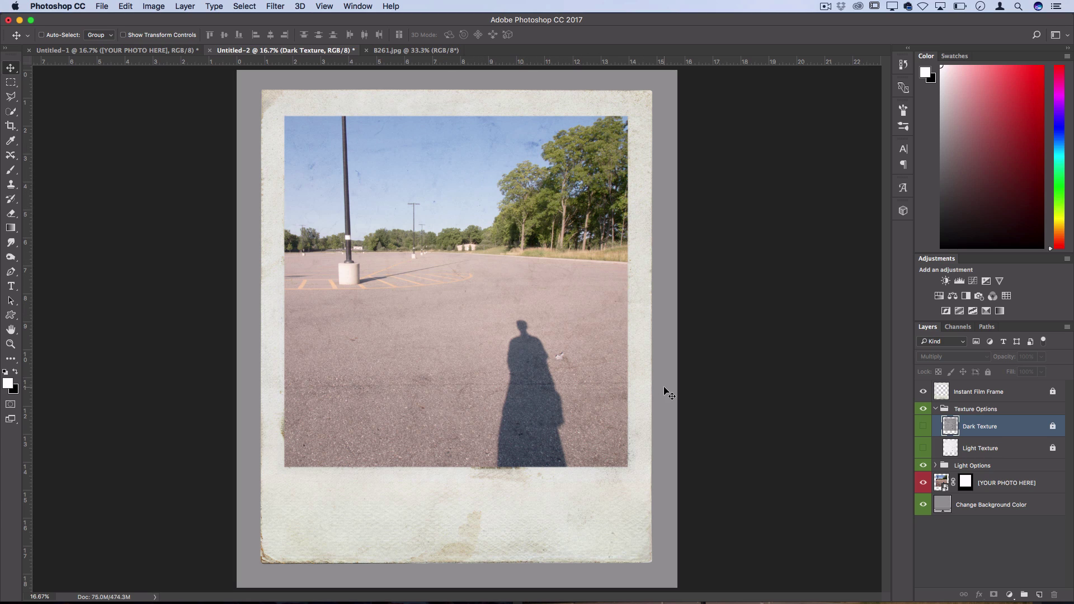
- In the Light Options group, turn on the Soft Light and Blue Cast layers
left_click(935, 465)
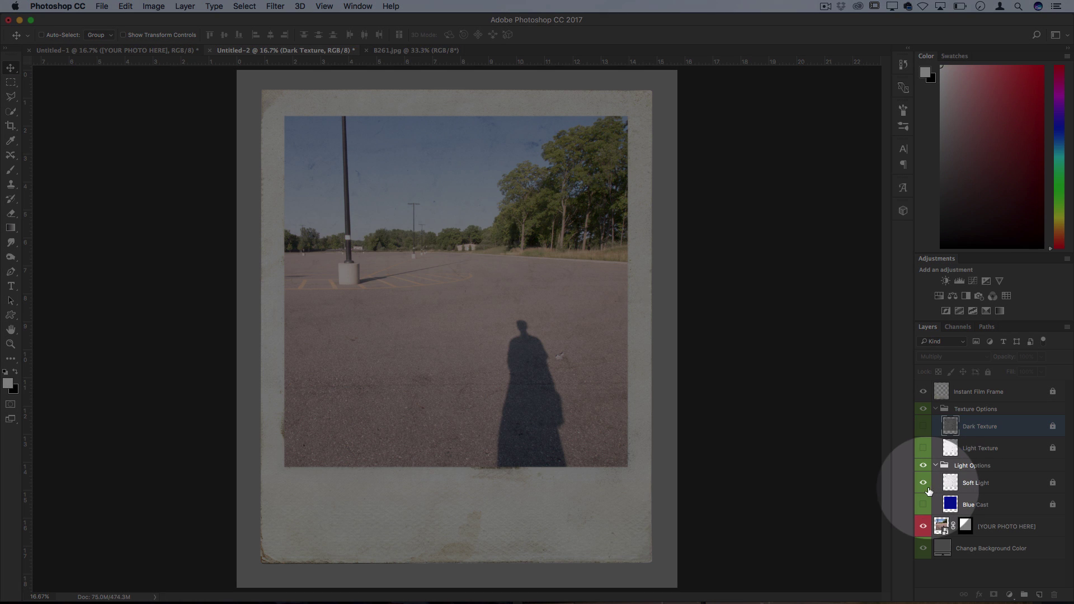
left_click(923, 483)
left_click(924, 483)
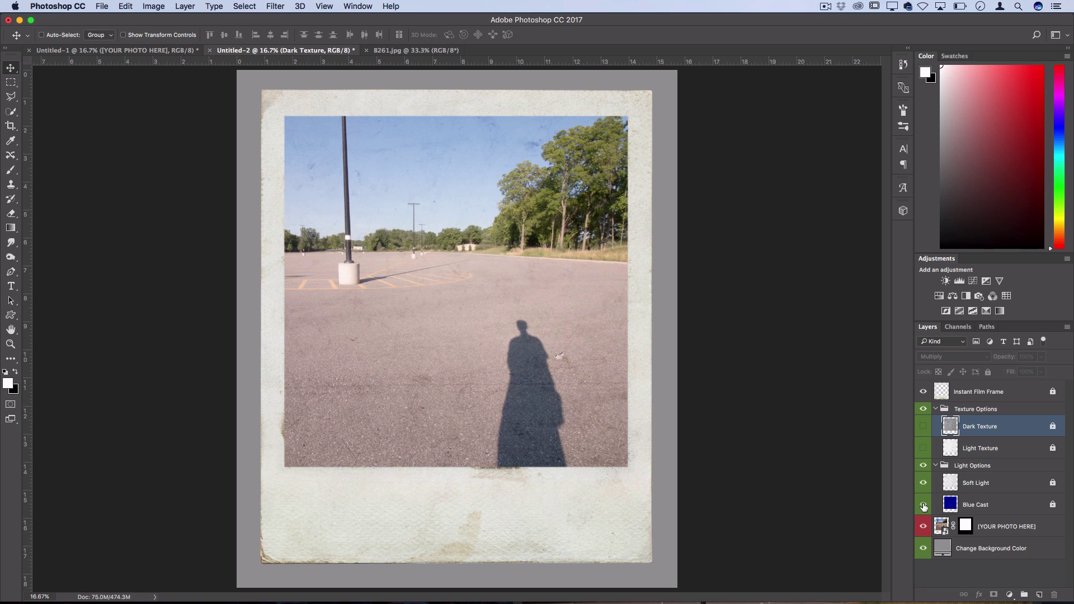
left_click(923, 504)
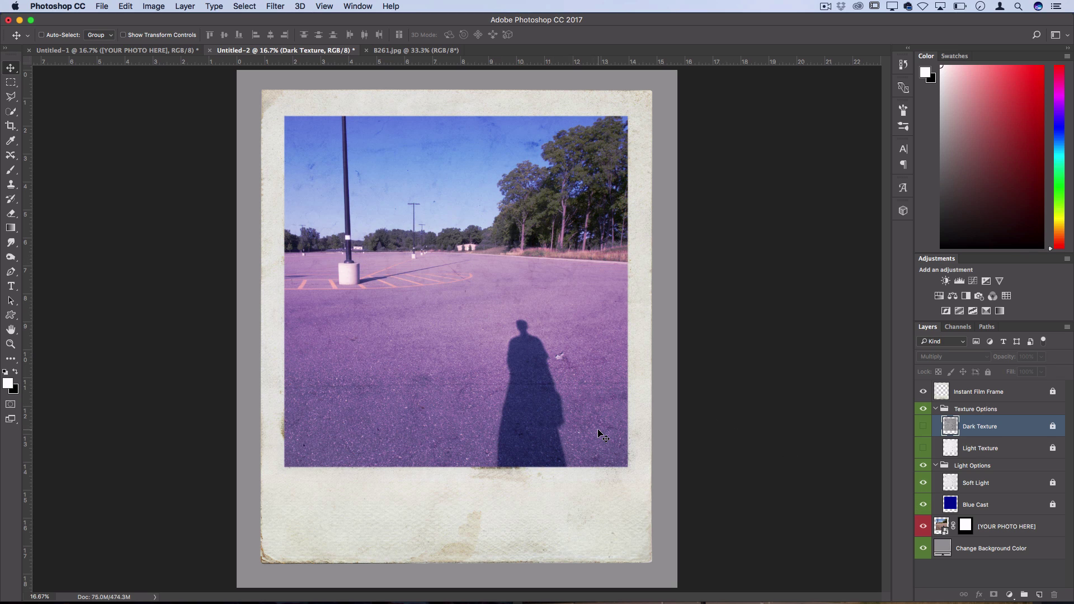
- Change the background fill colour to light blue #a1cbff and check it behind the Instant Film Frame
key("alt+shift+bracketleft")
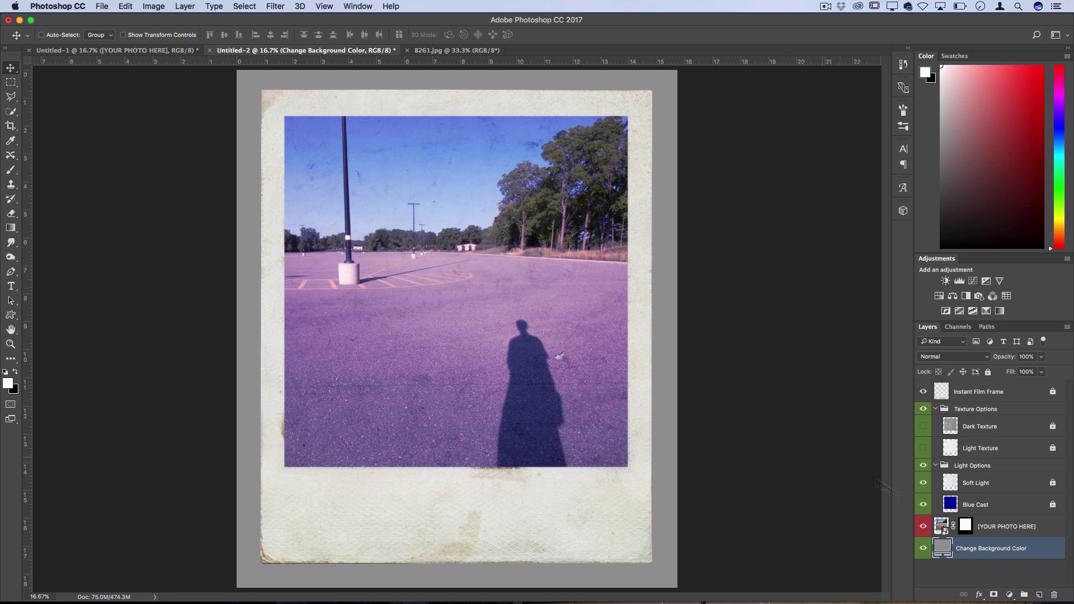
double_click(944, 552)
left_click(732, 451)
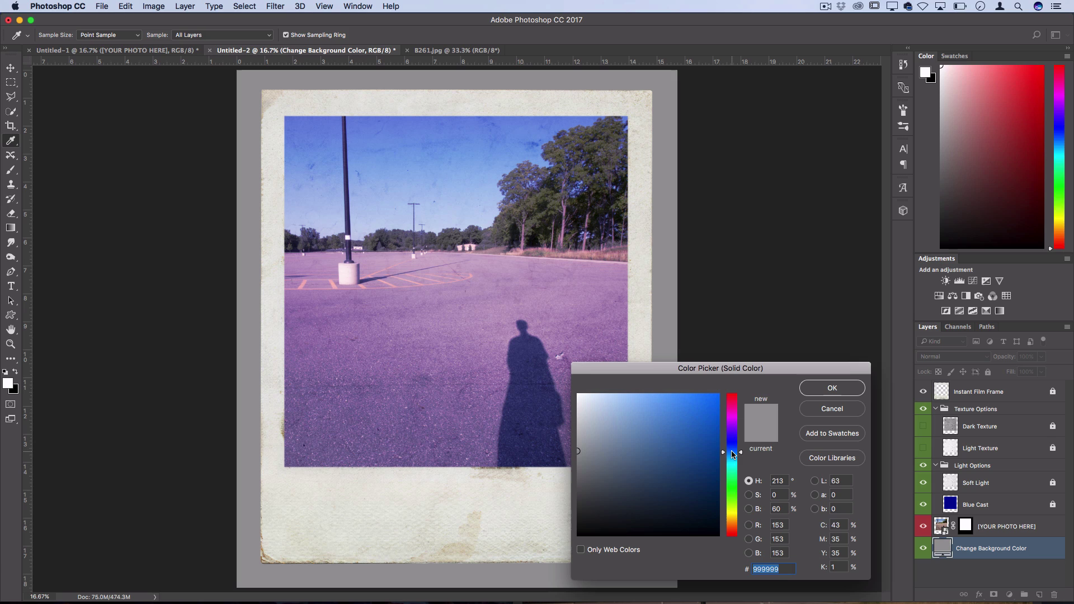
left_click(629, 395)
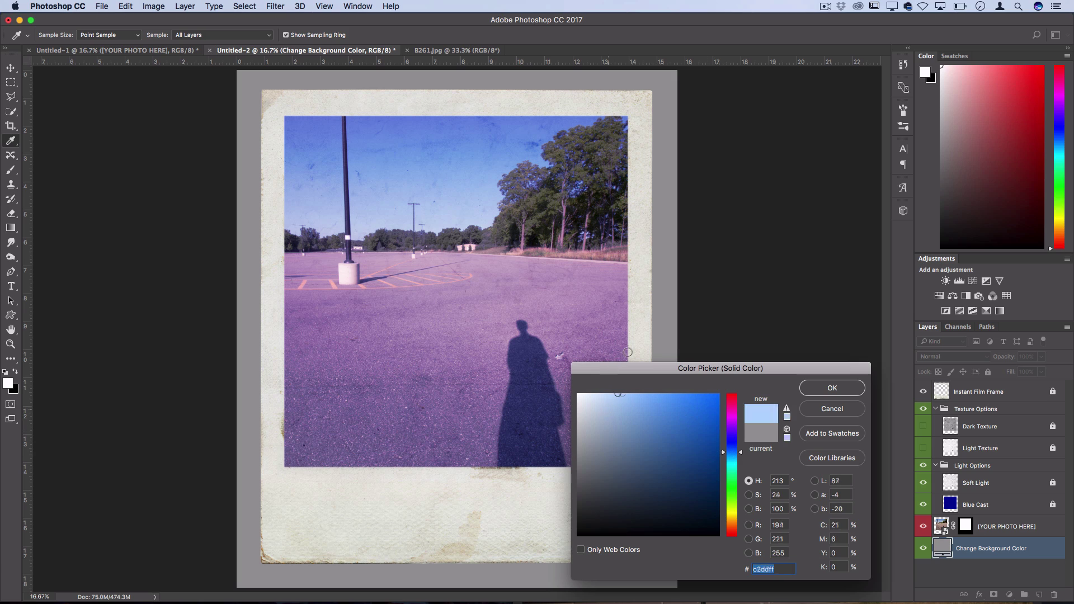
left_click(828, 392)
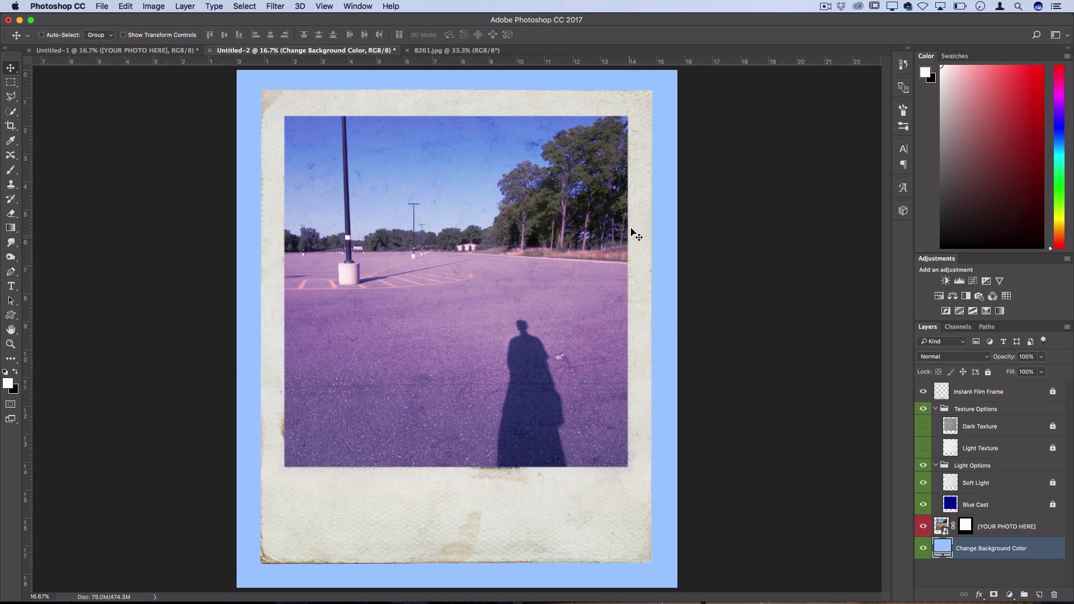
left_click(922, 392)
left_click(923, 391)
- In the geometric mask template, open the photo placeholder and copy the ivy photo into it
left_click(140, 52)
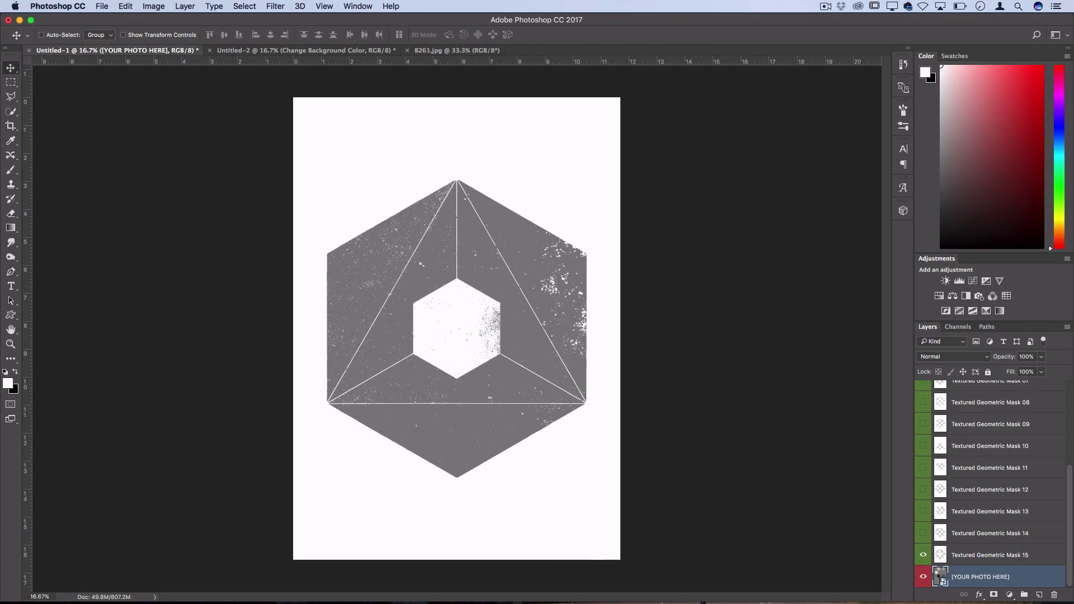
double_click(941, 576)
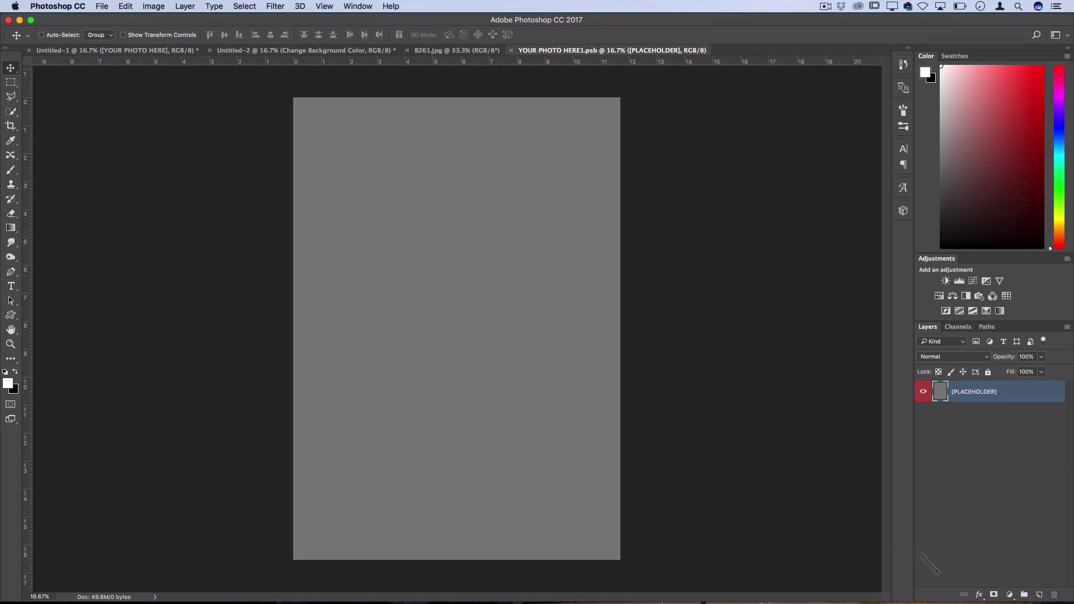
left_click_drag(429, 51, 499, 424)
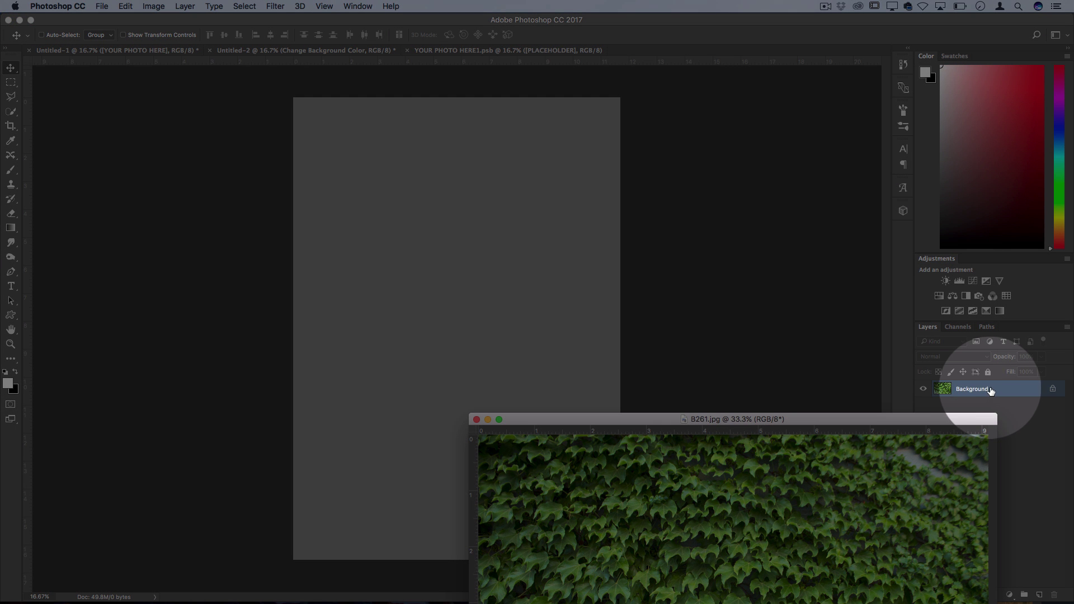
left_click_drag(961, 389, 410, 322)
- Scale the ivy photo to cover the whole canvas, then save and close the placeholder
key("super+t")
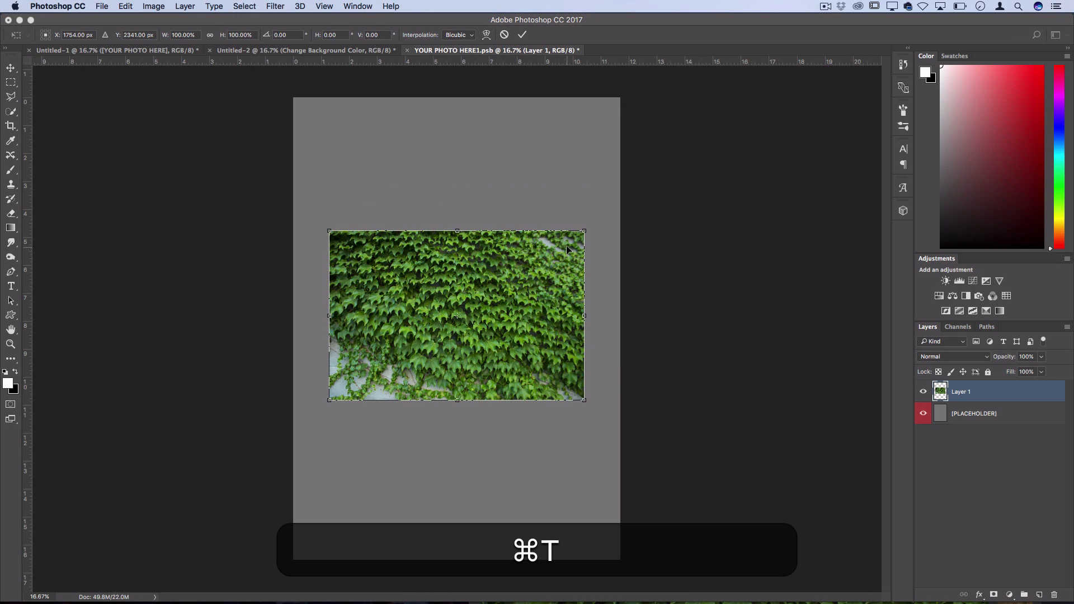
left_click_drag(582, 228, 823, 569)
key("Return")
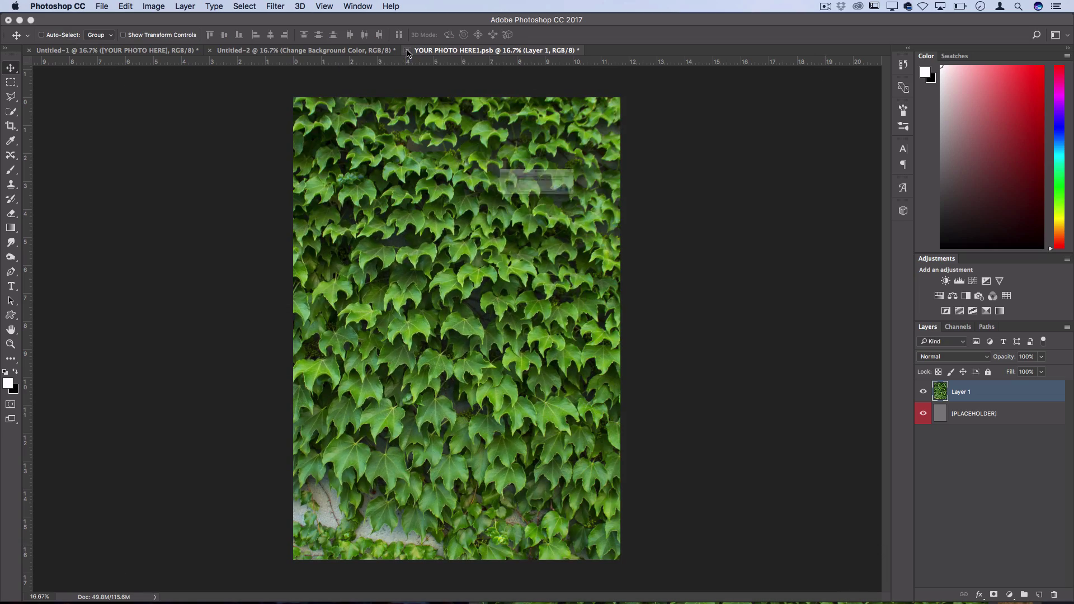
left_click(409, 50)
left_click(622, 208)
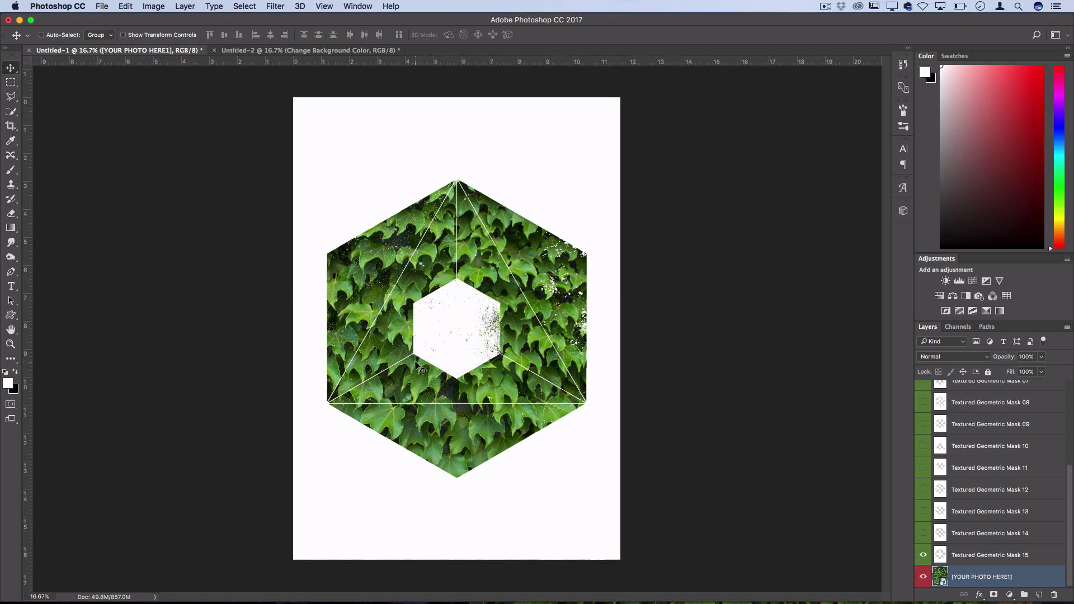
- Preview Textured Geometric Mask designs 14, 13, 12 and 11, ending with the triangle-grid hexagon showing
scroll(968, 507, "up", 2)
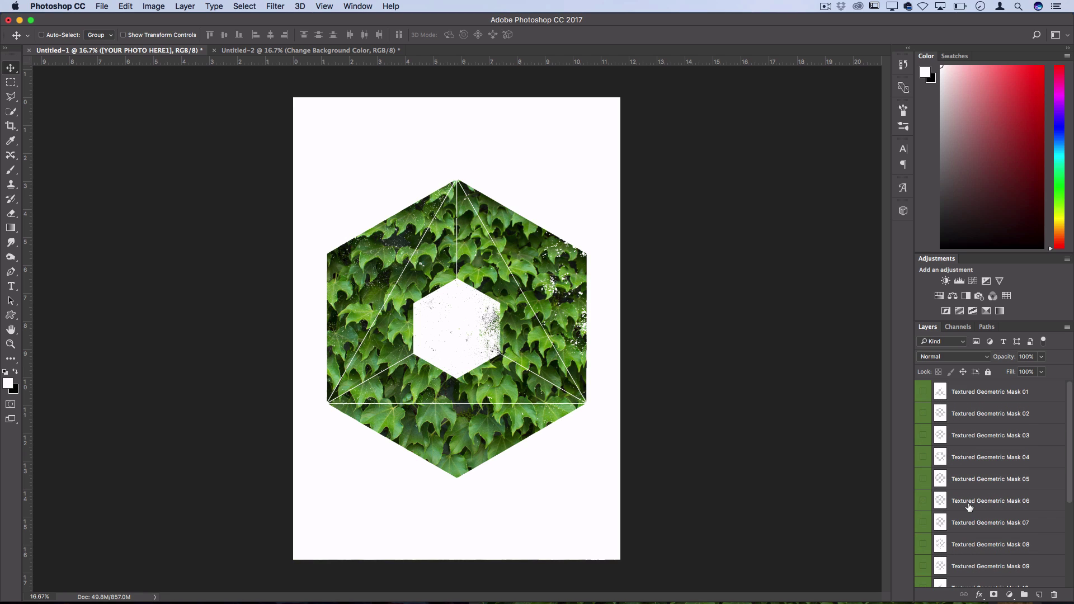
scroll(968, 507, "down", 2)
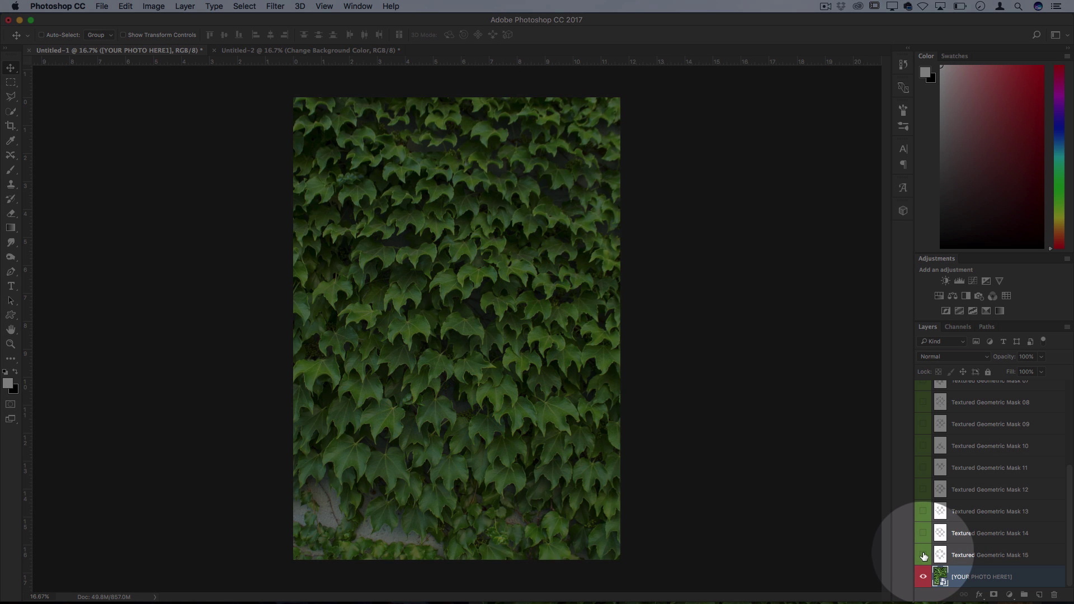
left_click(922, 533)
left_click(923, 533)
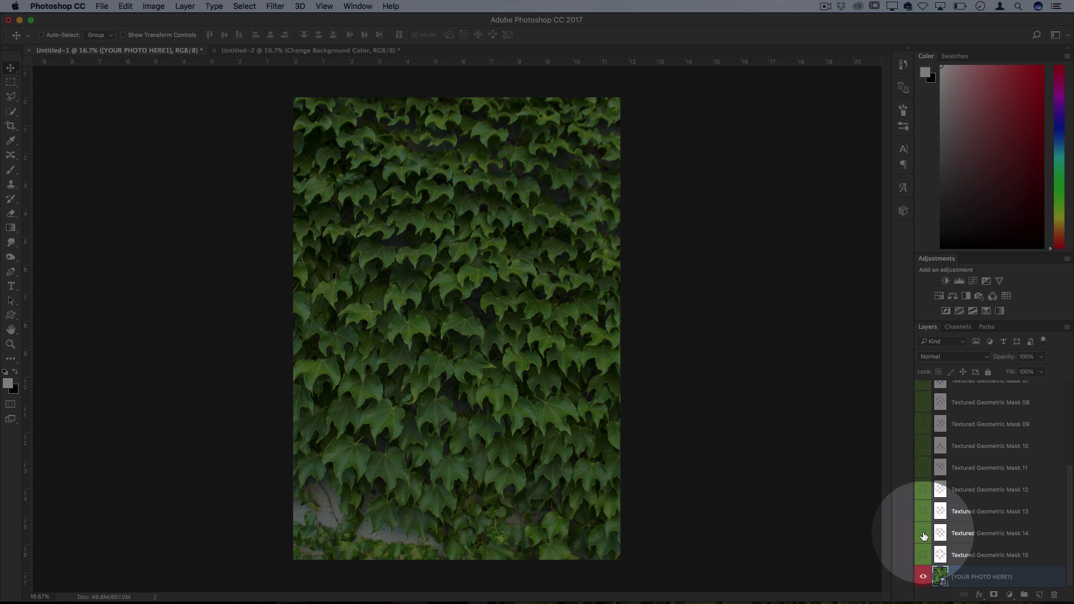
left_click(922, 512)
left_click(923, 511)
left_click(923, 490)
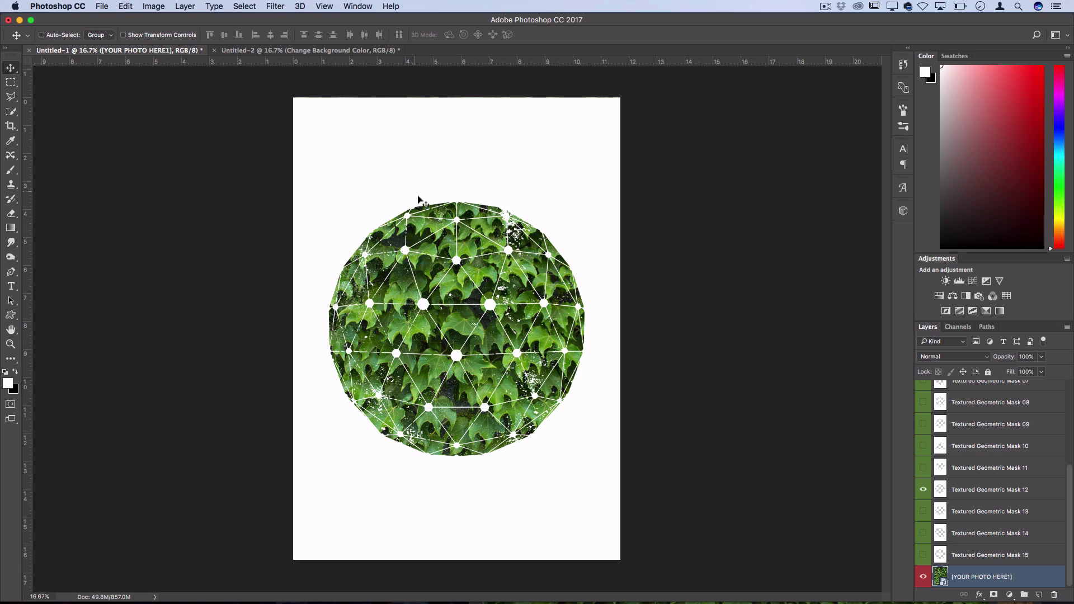
left_click(923, 489)
left_click(921, 470)
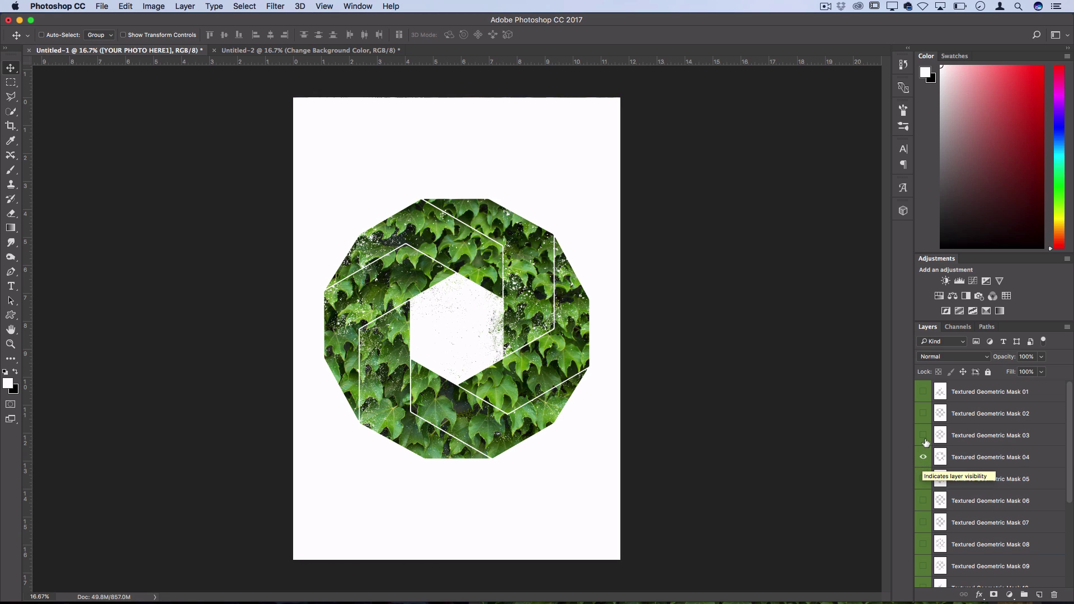
left_click(923, 436)
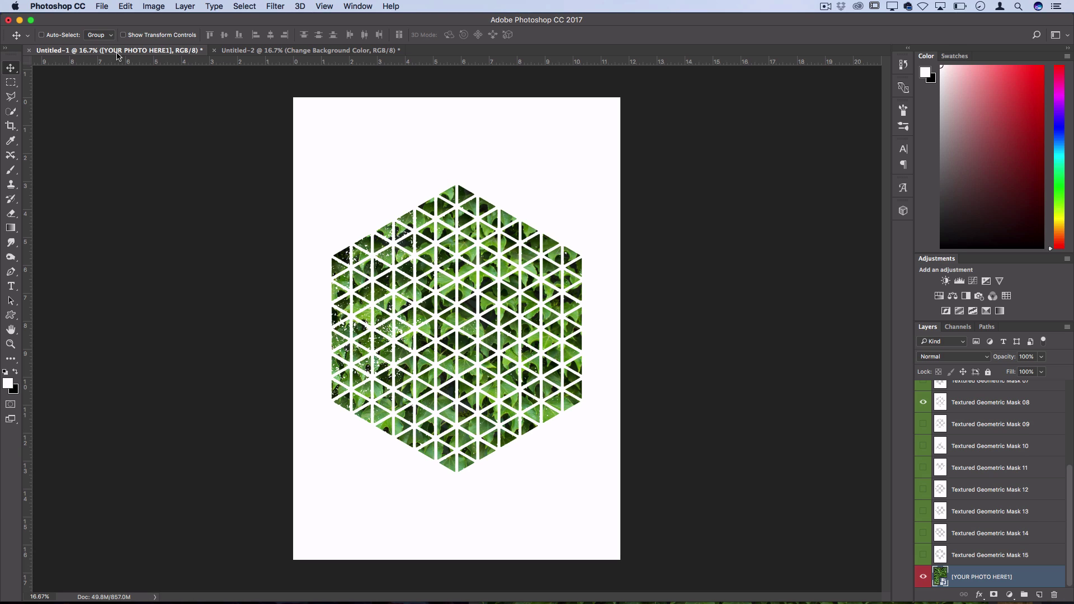
left_click(253, 50)
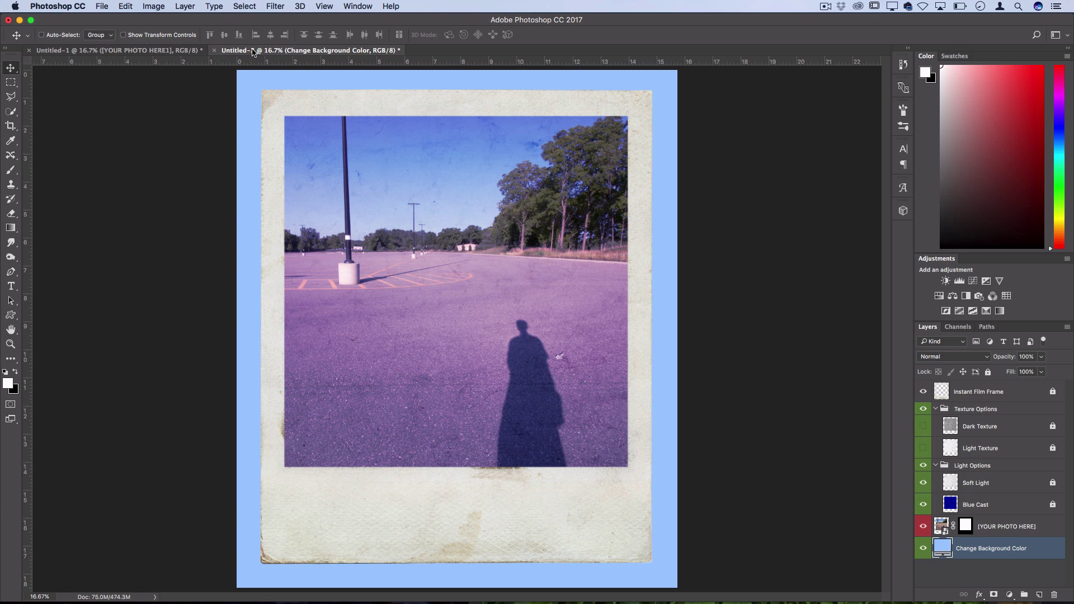